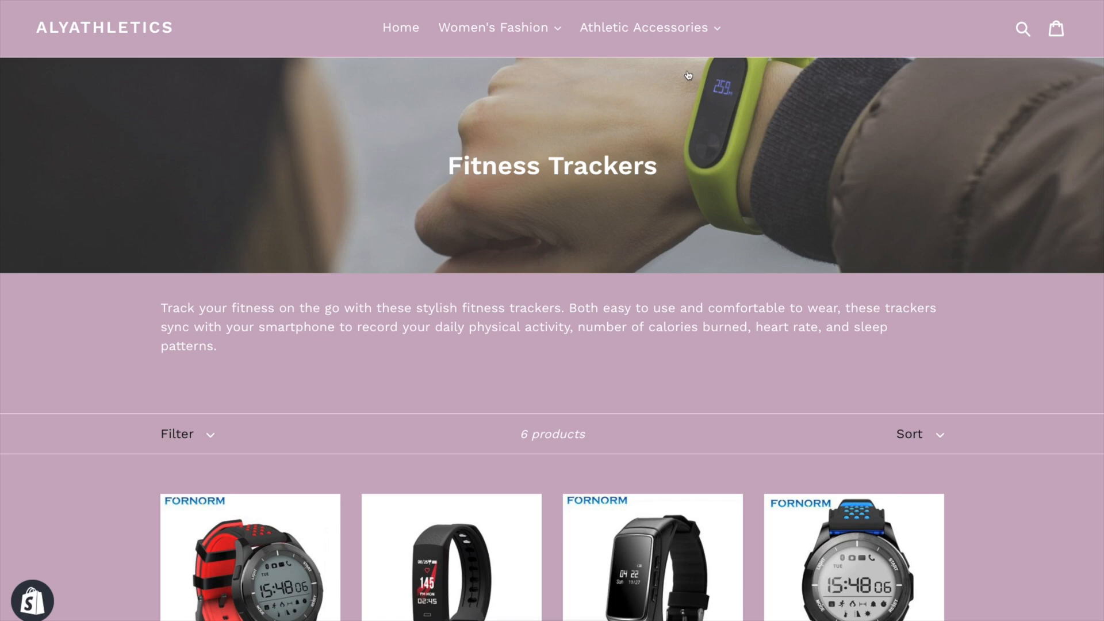
Look over the storefront's Fitness Trackers collection page, including its banner, description and product listings.
scroll(688, 75, down, 1)
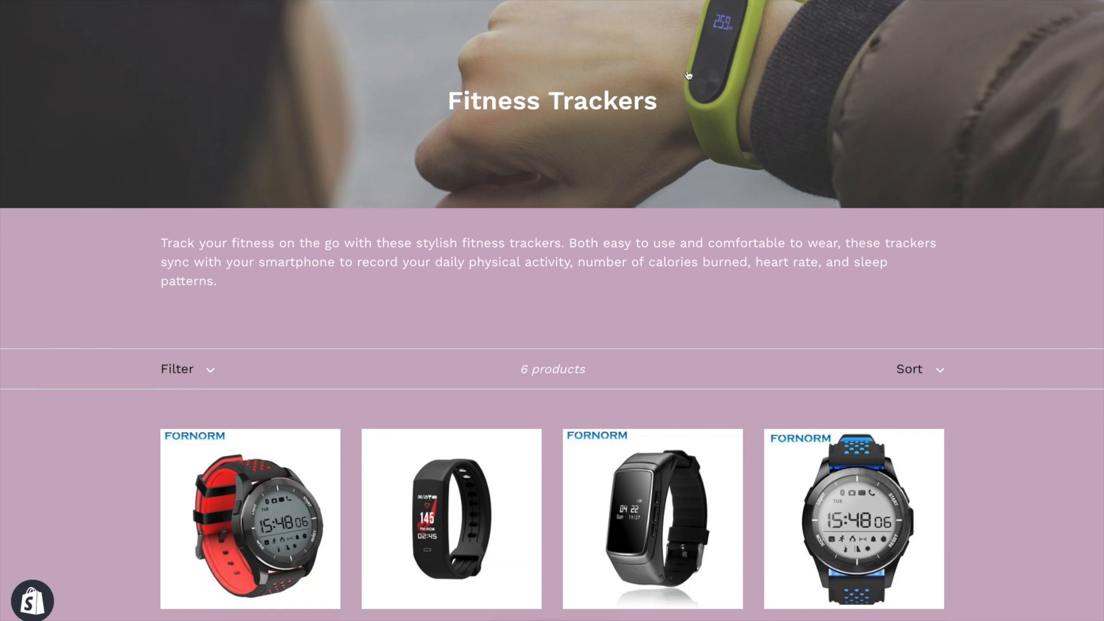
scroll(689, 75, down, 1)
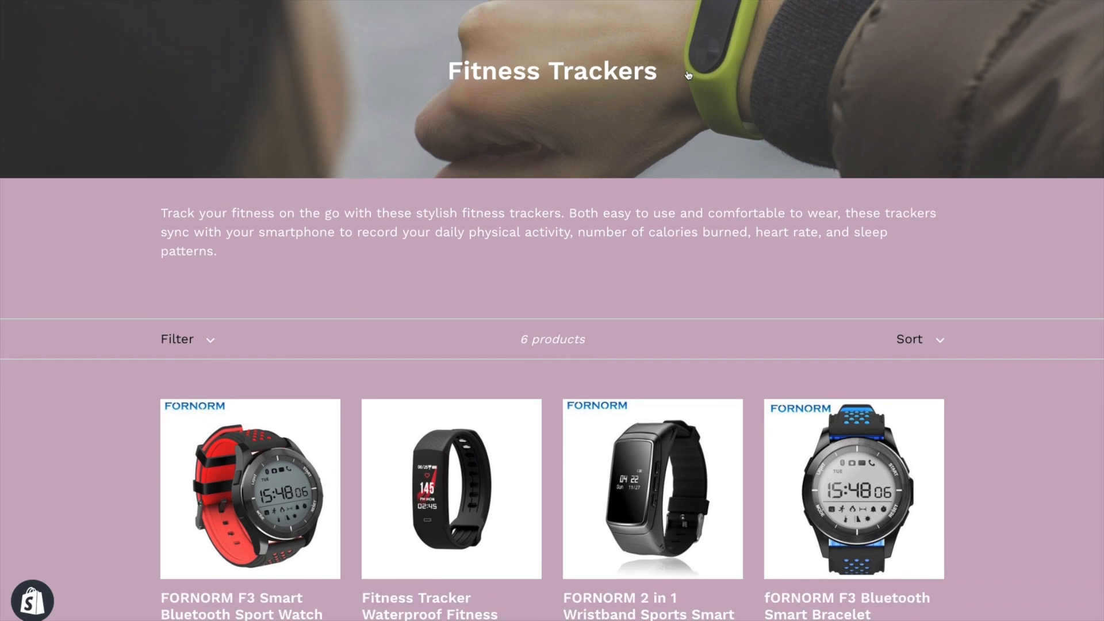
scroll(689, 75, down, 1)
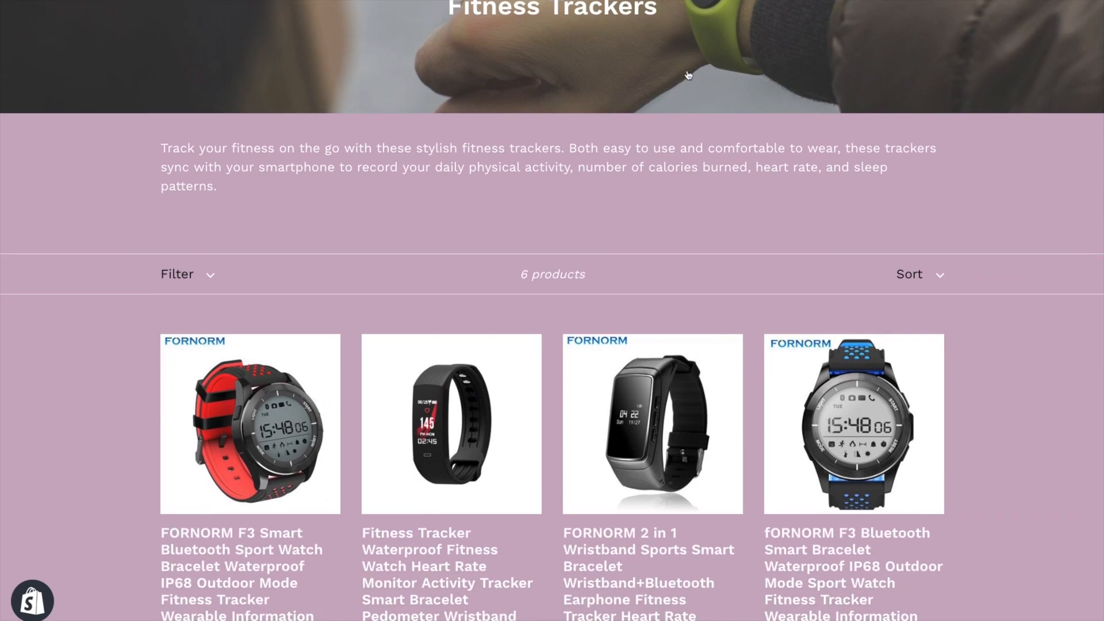
scroll(689, 75, down, 1)
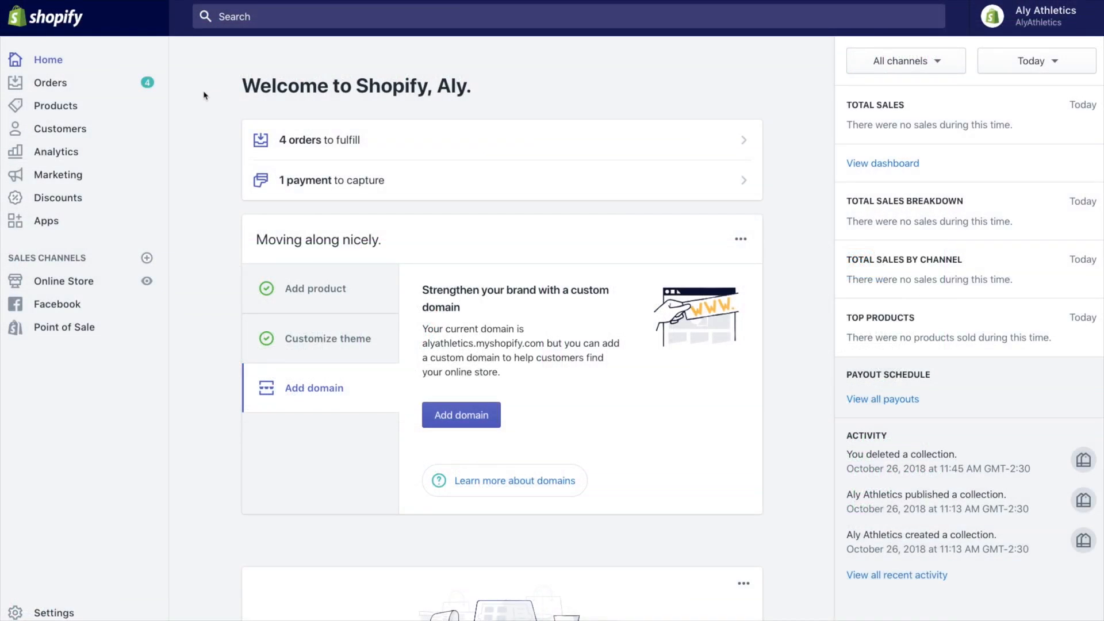
Start creating a new collection in the store's product collections.
click(84, 107)
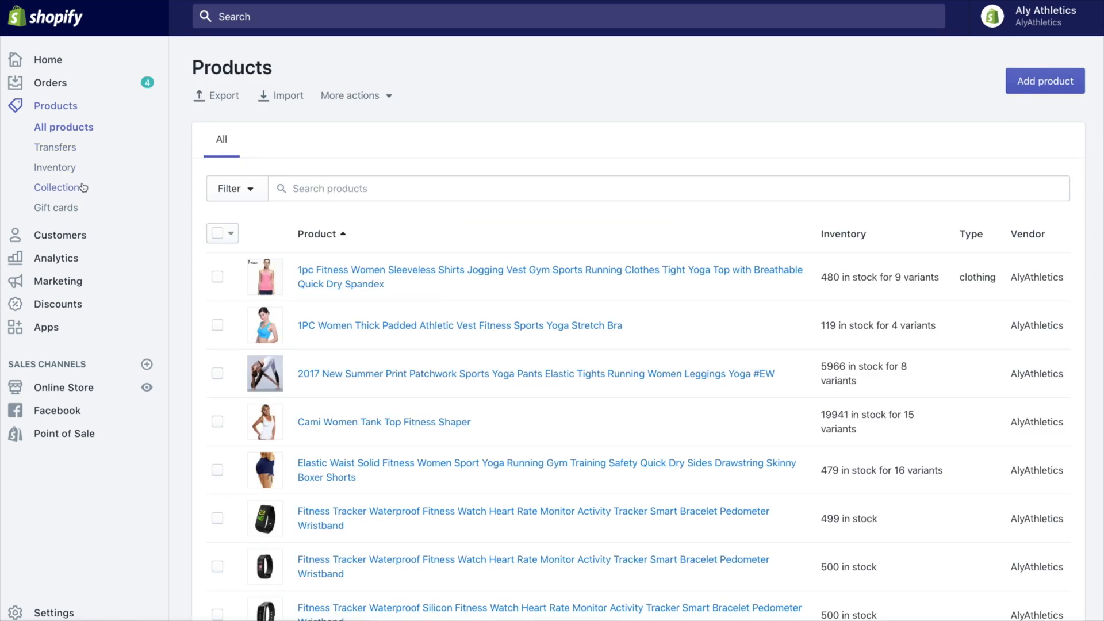
click(84, 187)
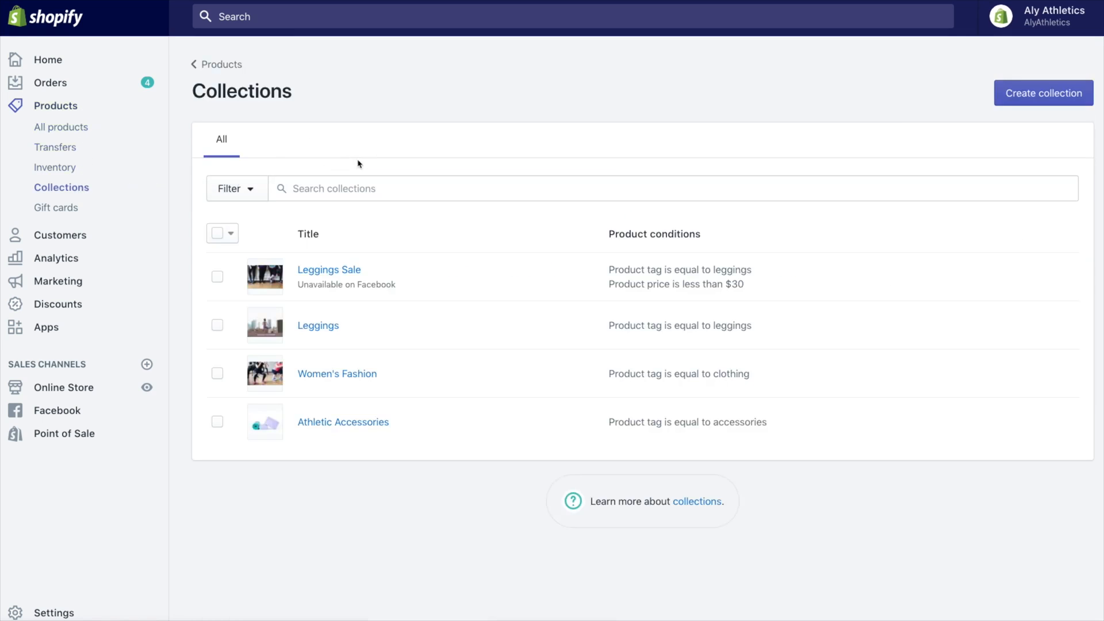
click(995, 93)
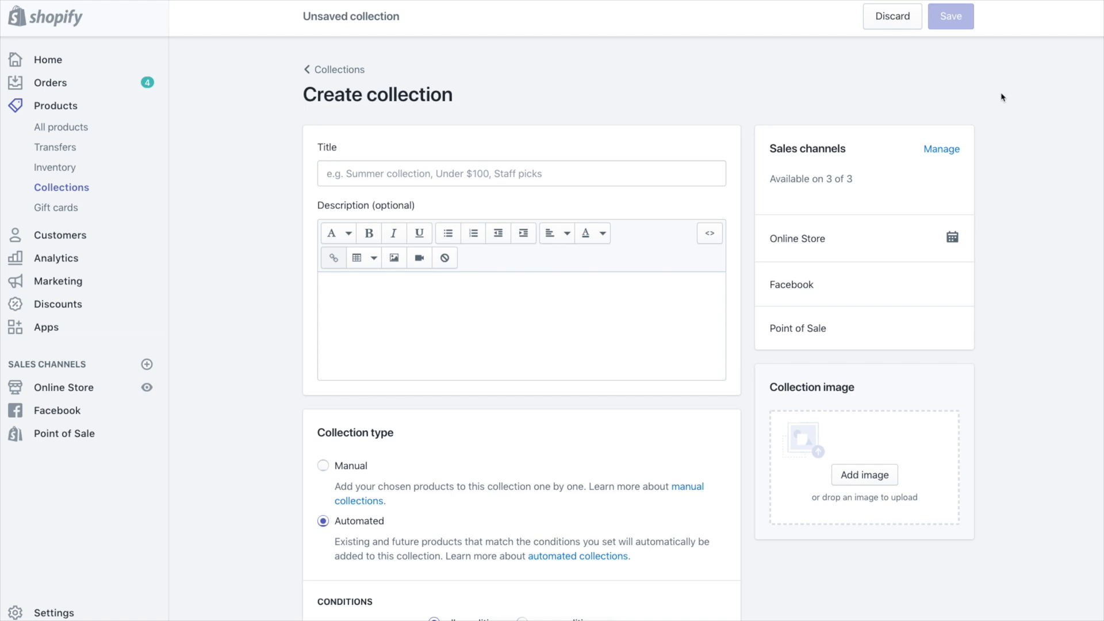
Title the collection "Fitness Trackers" and describe easy-to-use, comfortable, stylish trackers that sync with a smartphone to record activity, calories, heart rate and sleep patterns.
click(678, 173)
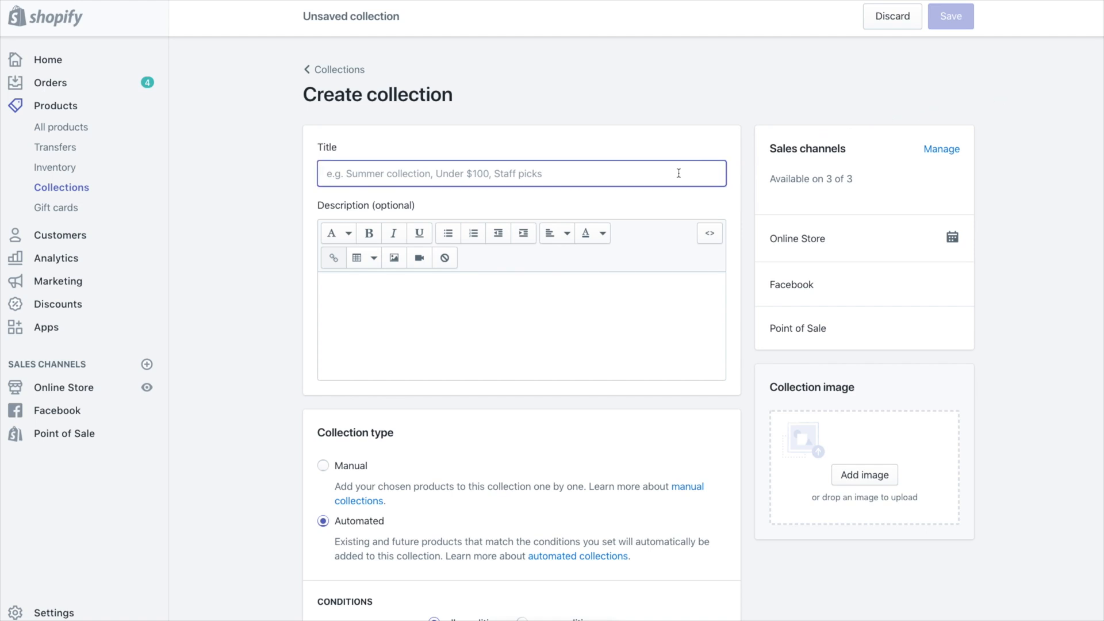
text(Fitness T)
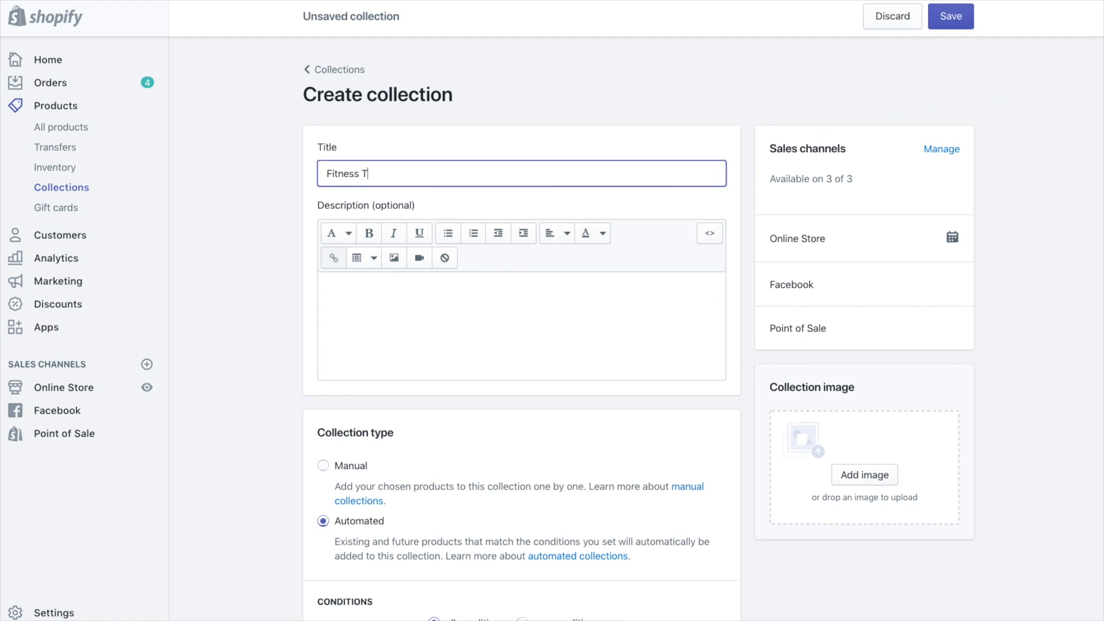
text(rackers)
click(638, 289)
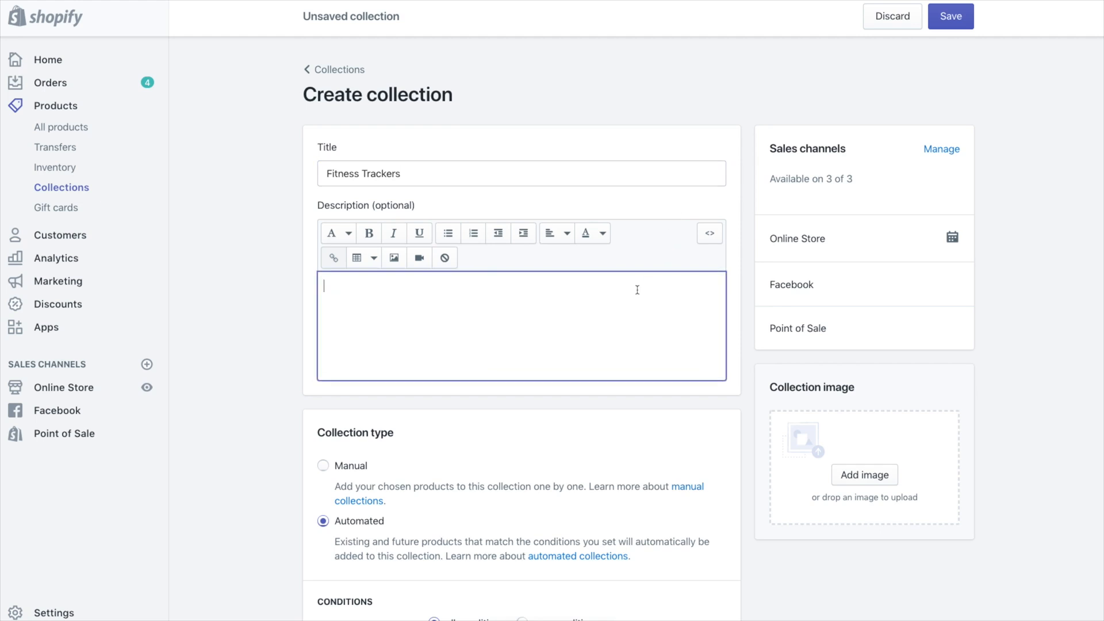
text(Track your fitness on the go with these stylish fitness trackers. Both easy to use and comfortable to wear, these trackers sync with your smartphone to record your daily physical activity, number of calories burned, heart rate, and sleep patterns.)
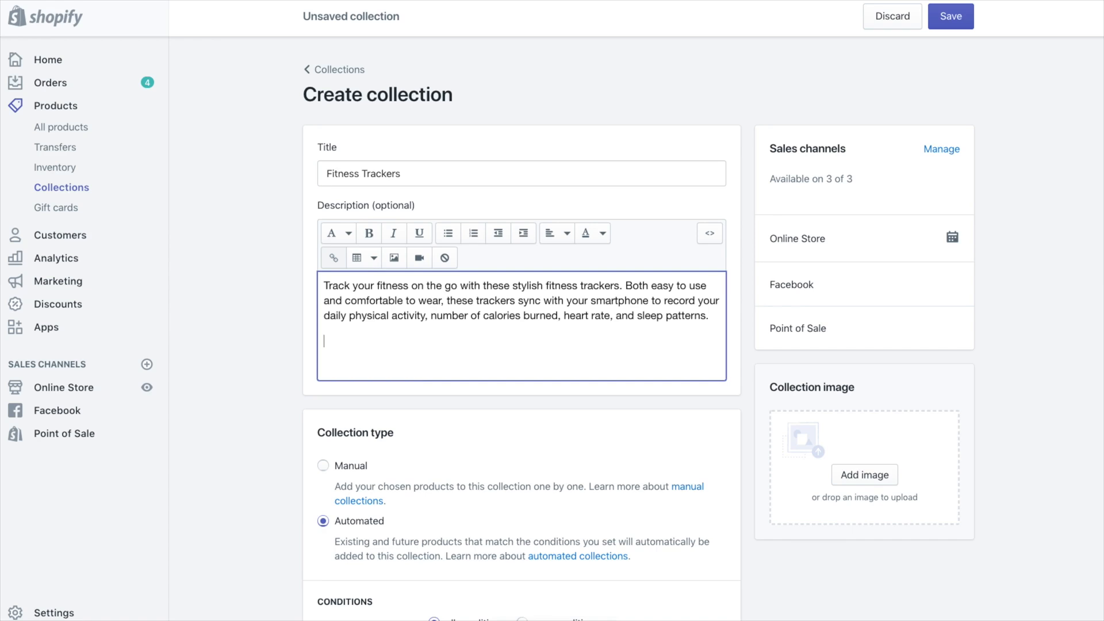
Remove Facebook from the sales channels where the collection is available.
click(924, 152)
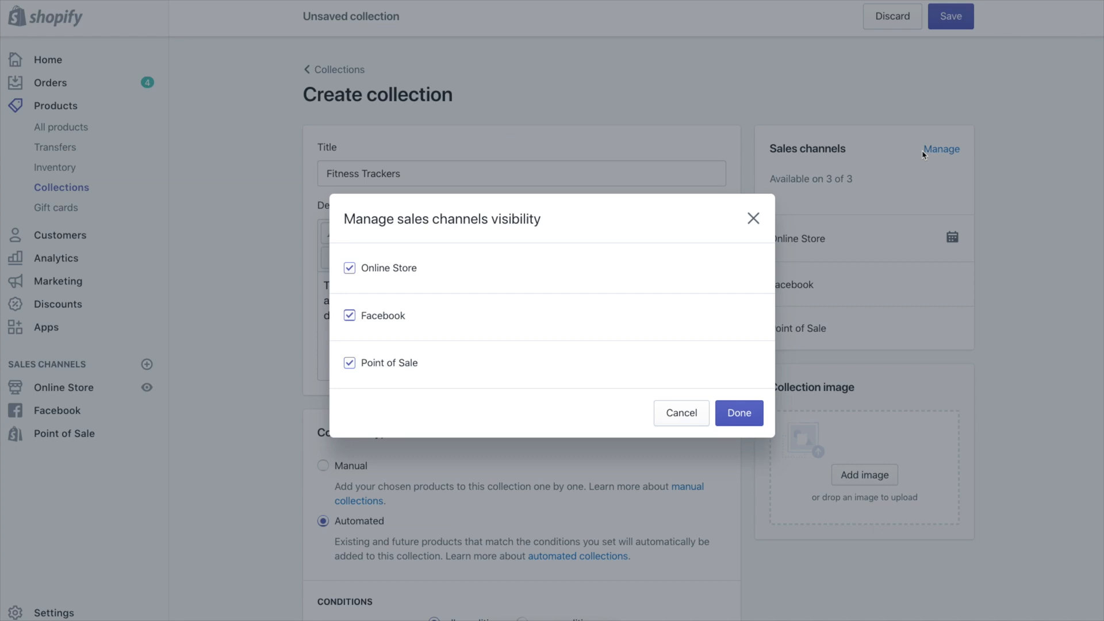
click(355, 317)
click(735, 413)
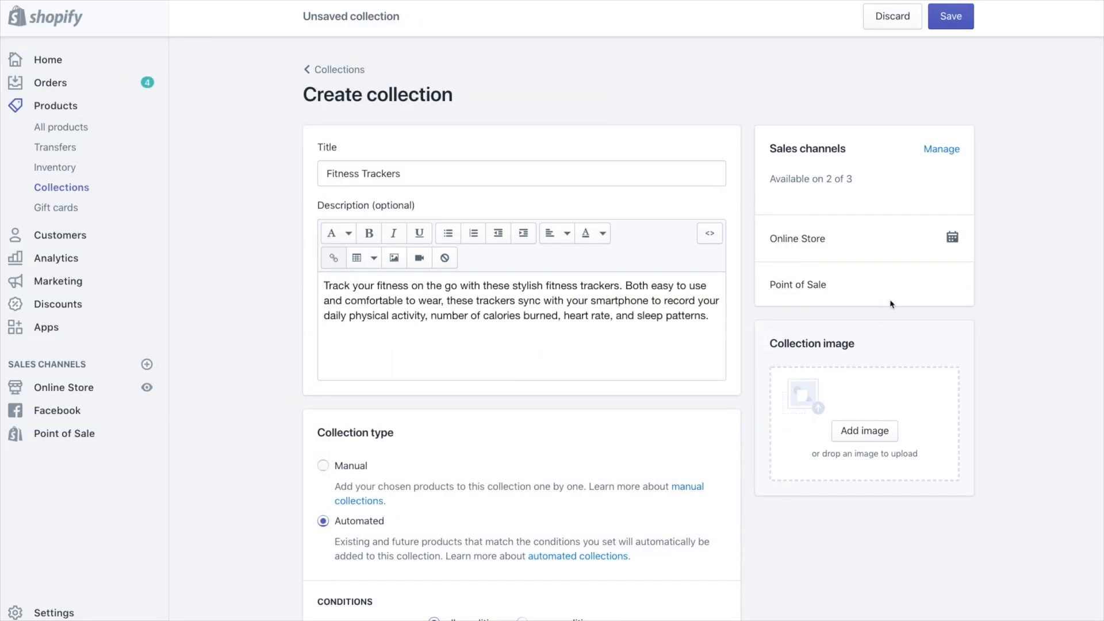
Schedule the collection's Online Store publication for December 1, 2018 at 12:00 PM.
click(943, 247)
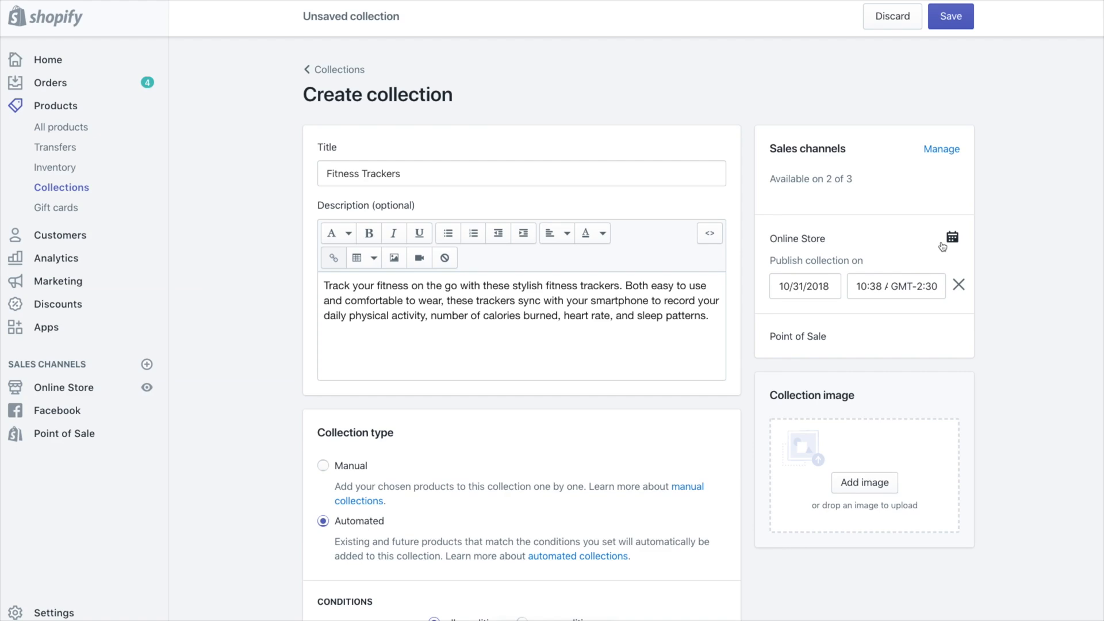
click(835, 290)
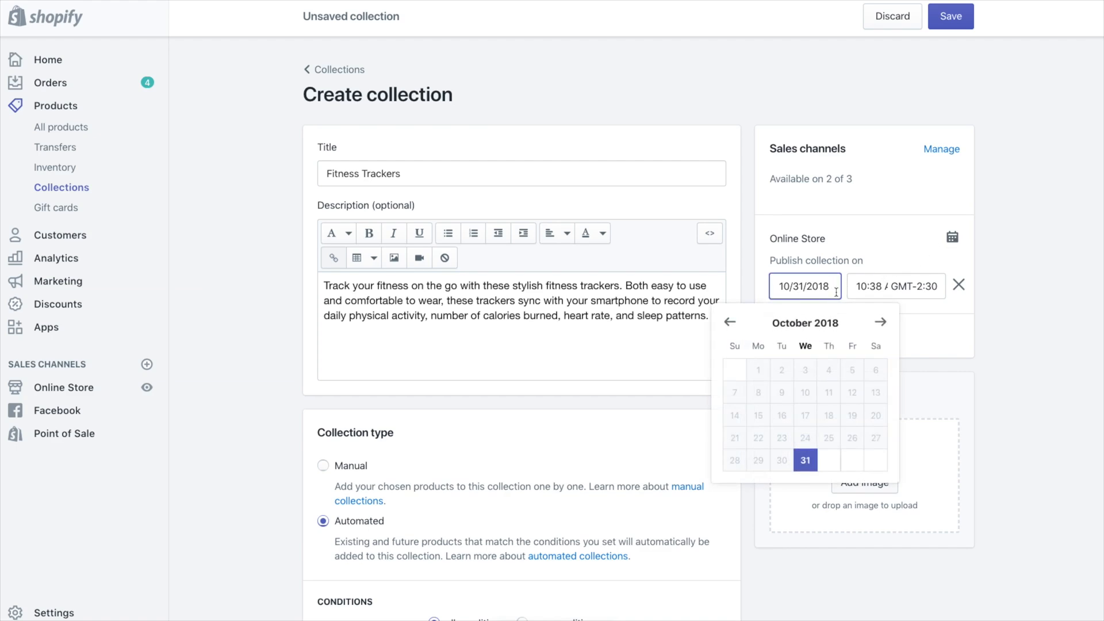
click(880, 323)
click(880, 323)
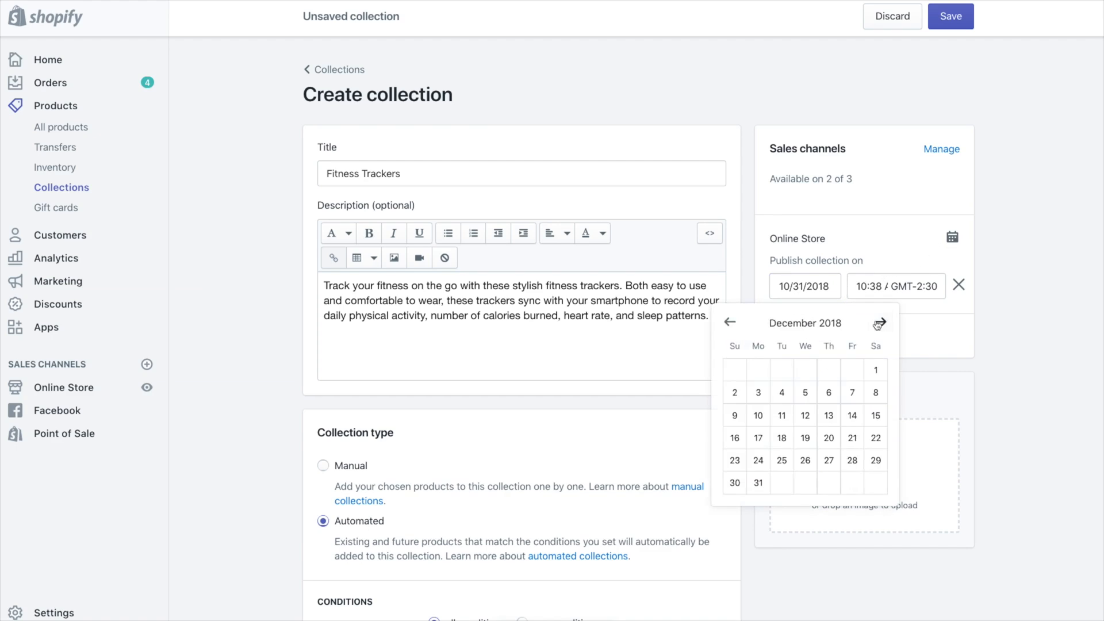
click(875, 370)
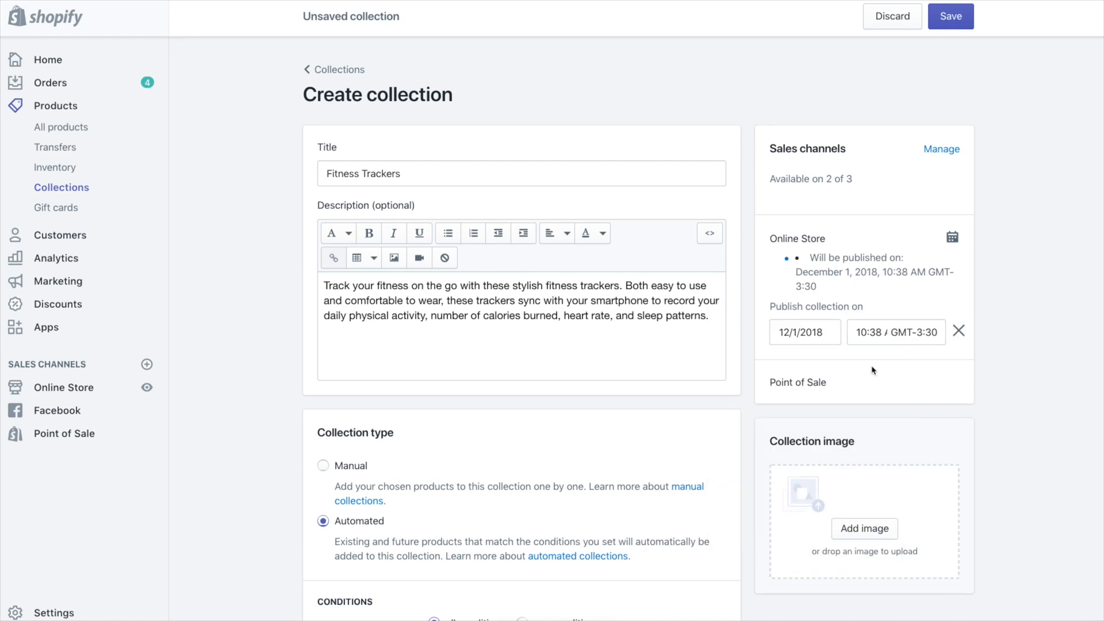
click(894, 338)
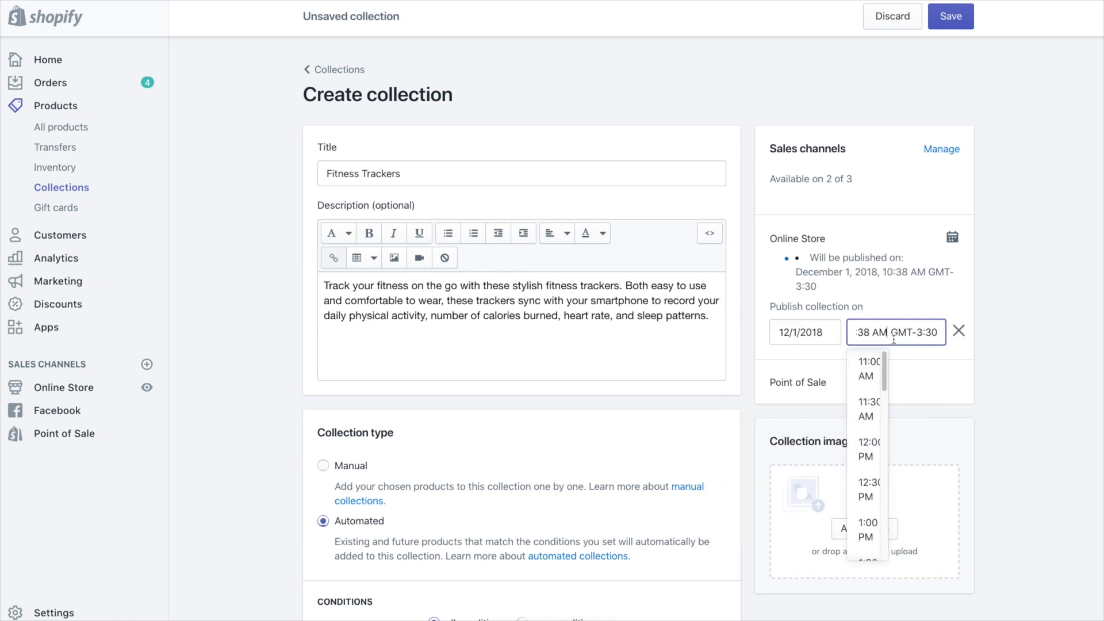
click(862, 445)
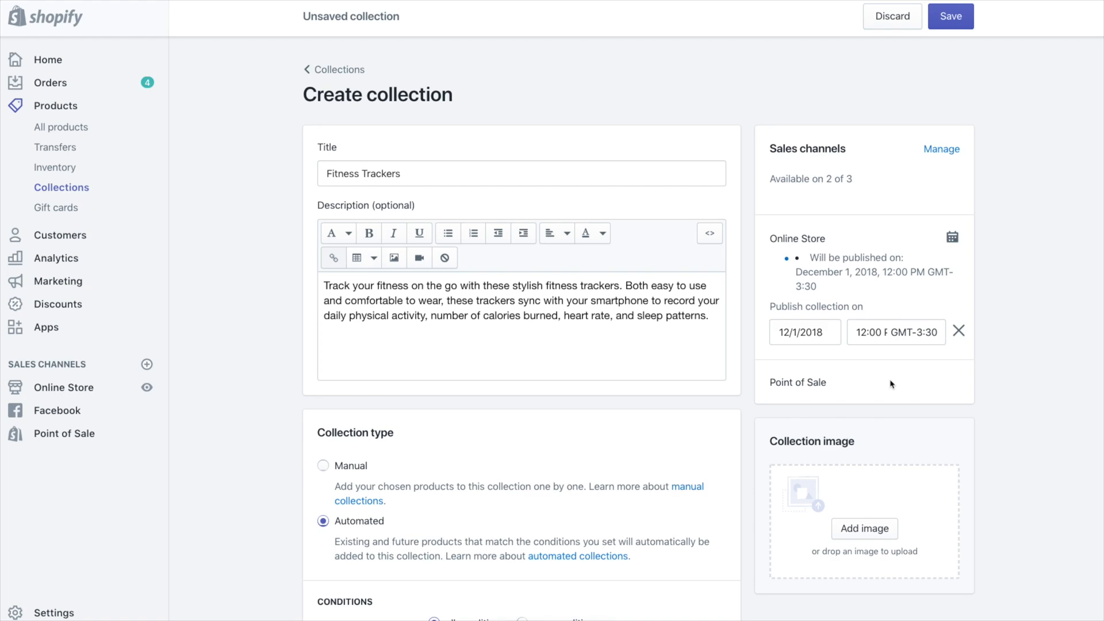
Upload Fitness Tracker.jpg from the Desktop as the collection image.
click(865, 529)
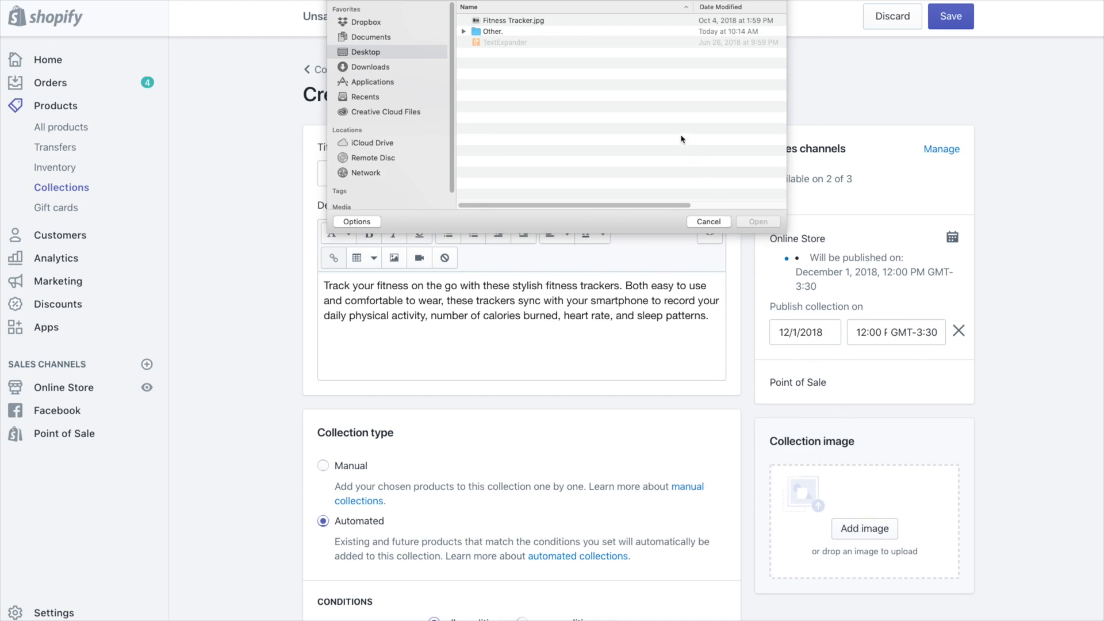
click(634, 22)
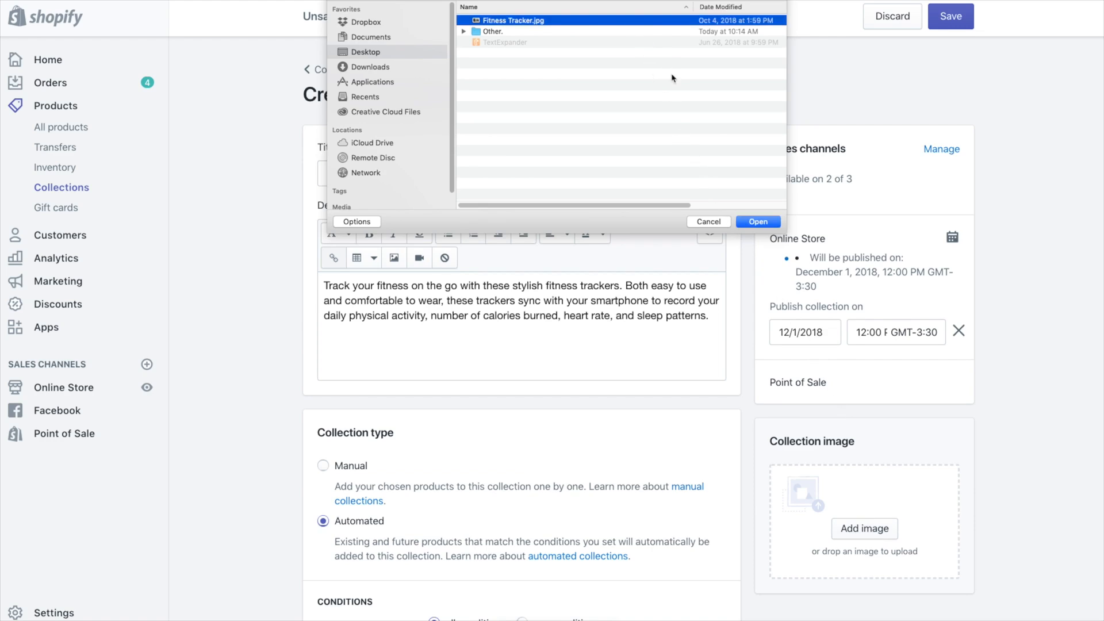
click(753, 222)
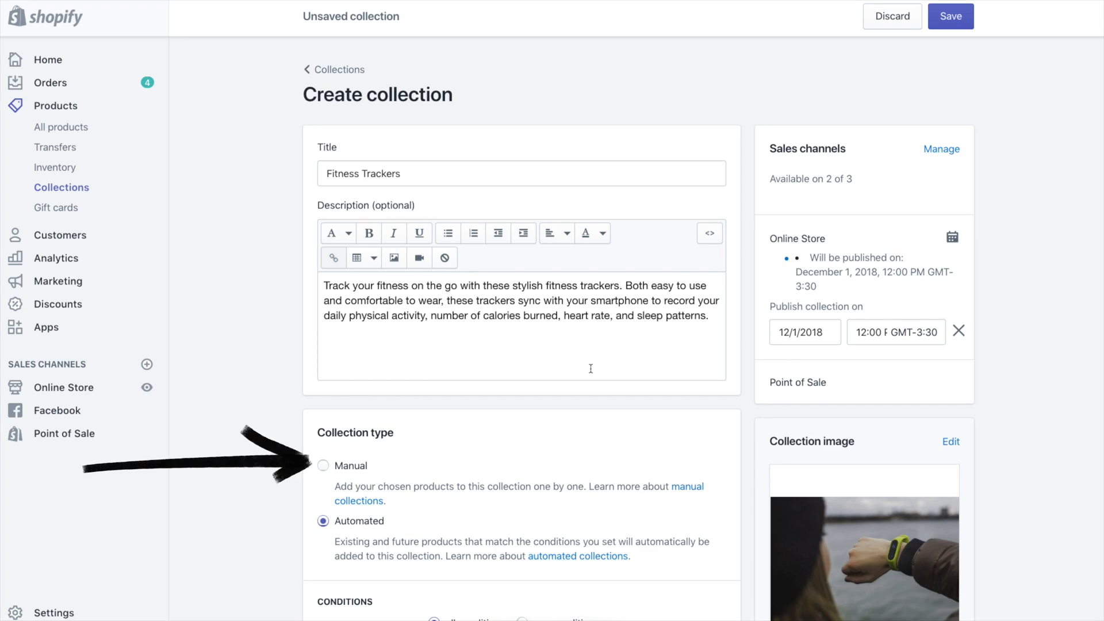
Set the collection type to Manual so that products are added one by one.
click(324, 466)
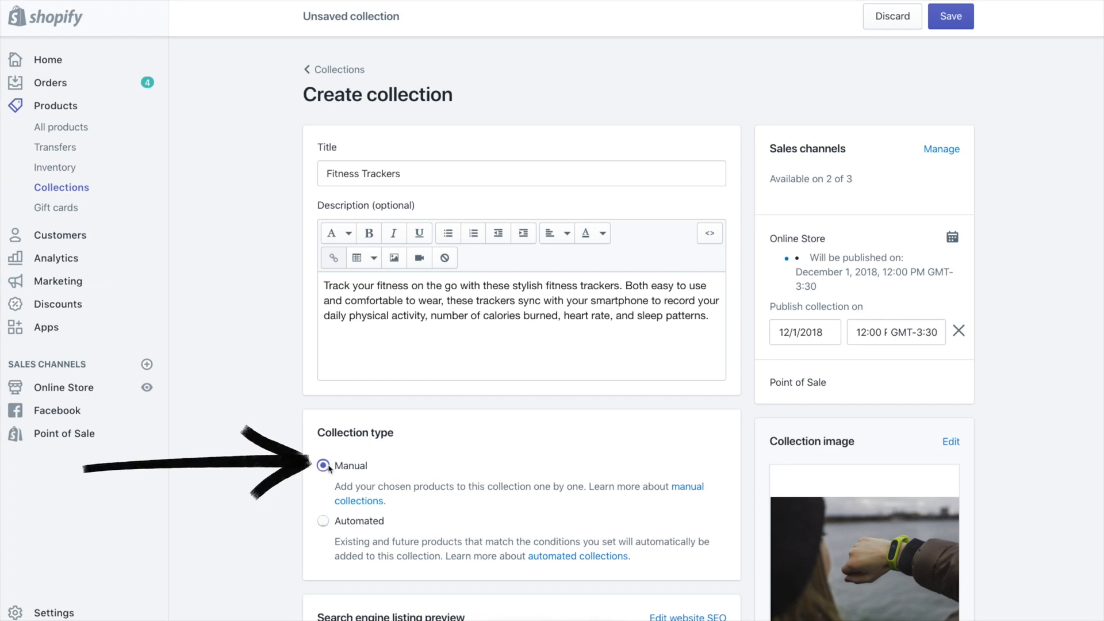
scroll(322, 472, down, 3)
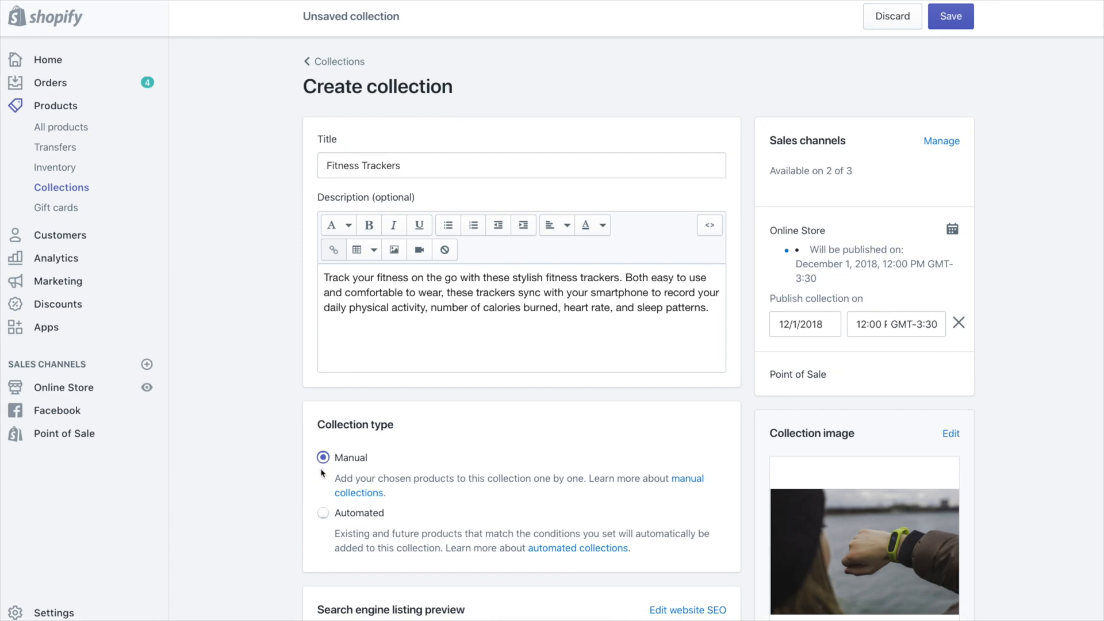
scroll(323, 472, down, 1)
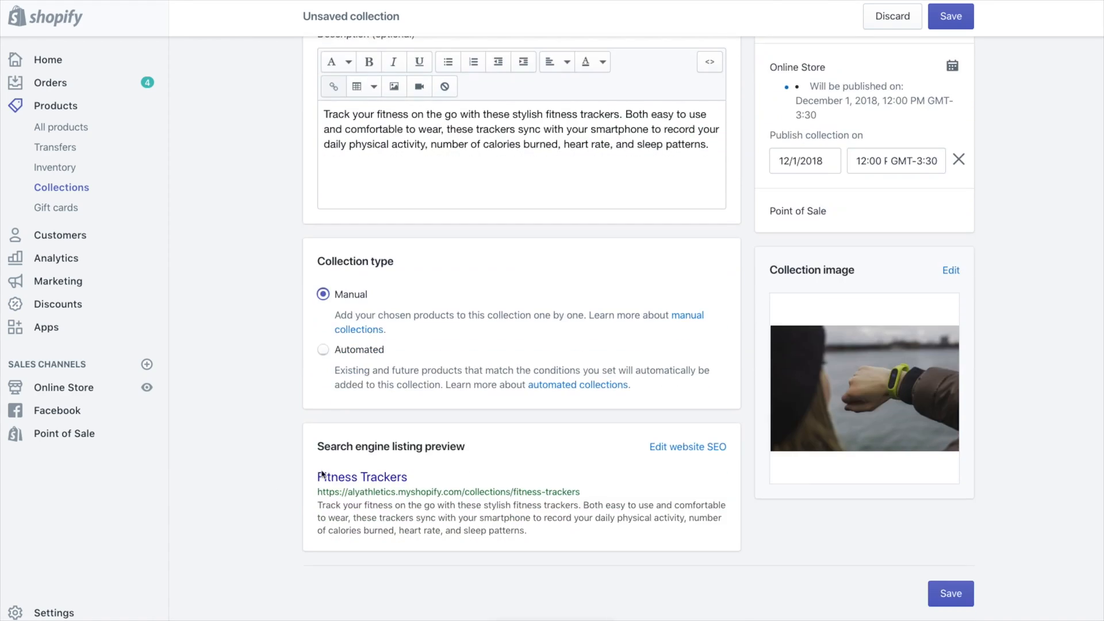
Open the website SEO fields to review the page title, description and URL handle, and save the collection.
click(661, 449)
scroll(662, 452, down, 3)
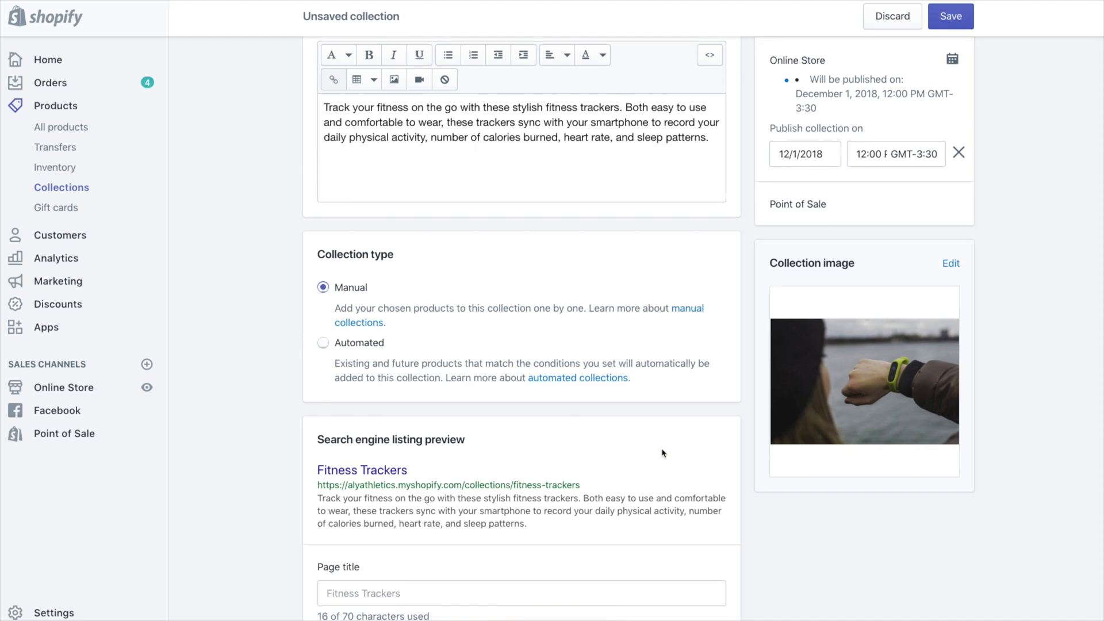
scroll(661, 453, down, 2)
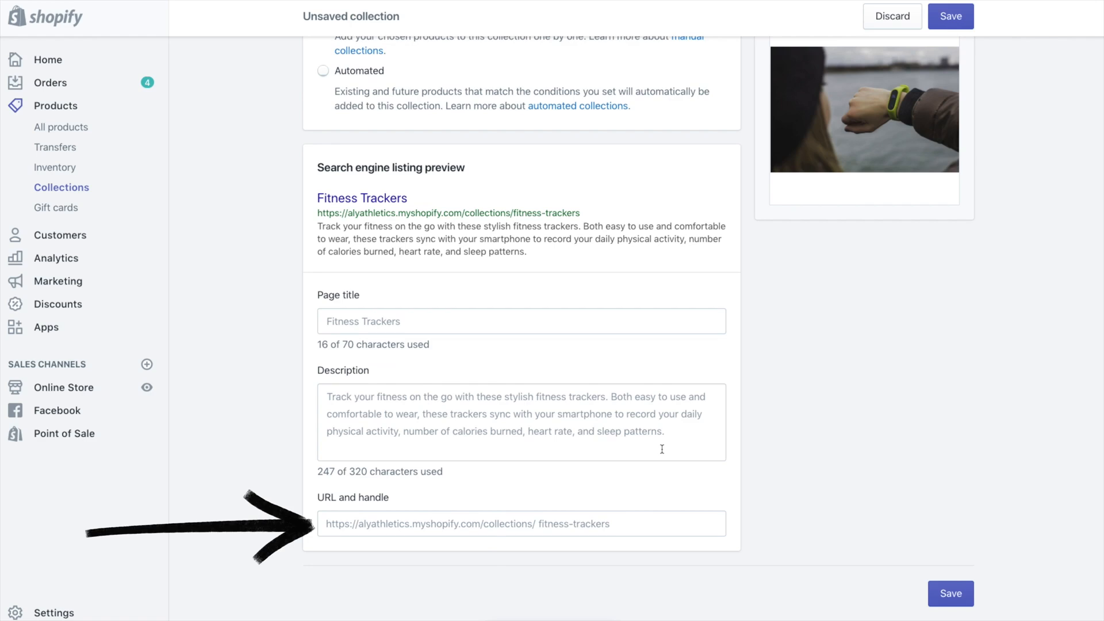
click(942, 598)
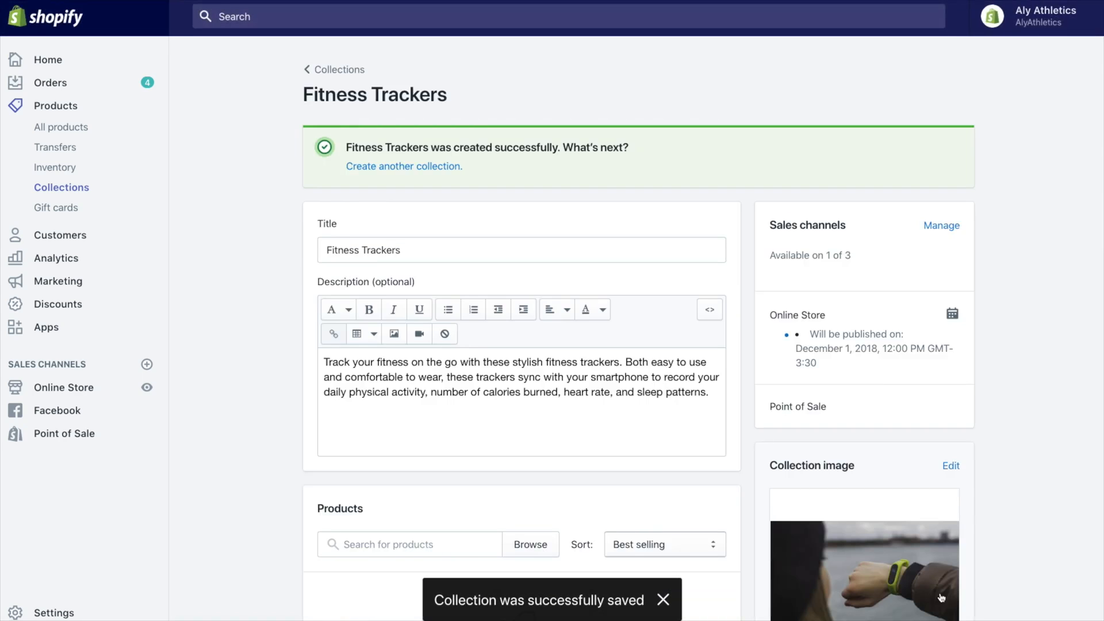
Add the two Fitness Tracker Waterproof Fitness Watch products and the Fitness Tracker Waterproof Silicon Fitness Watch to the collection.
scroll(942, 597, down, 1)
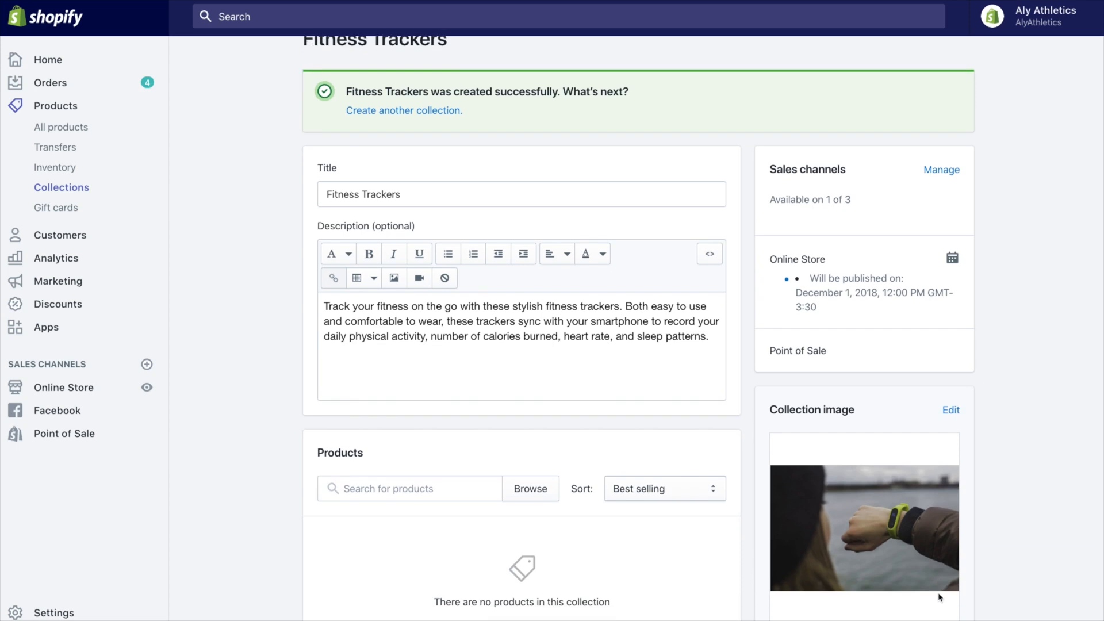
scroll(940, 598, down, 3)
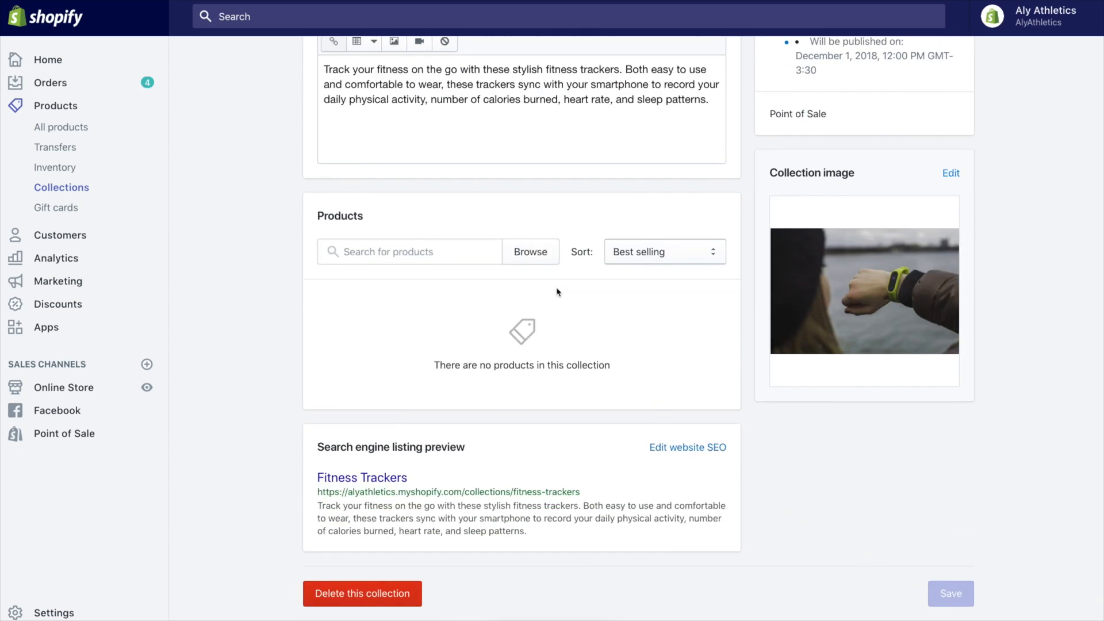
click(546, 266)
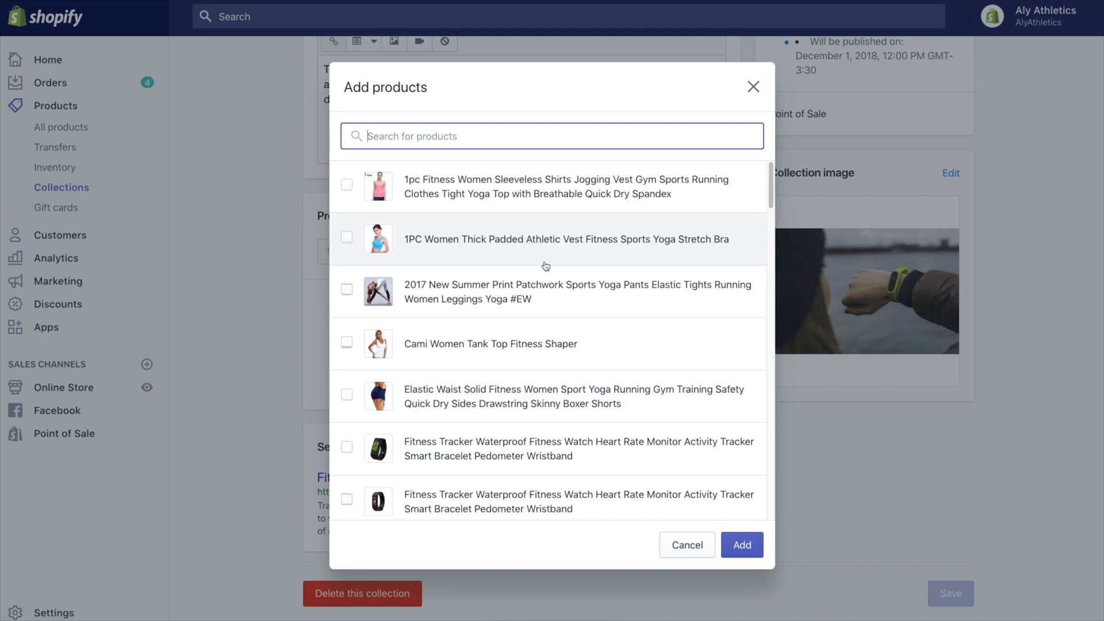
click(347, 448)
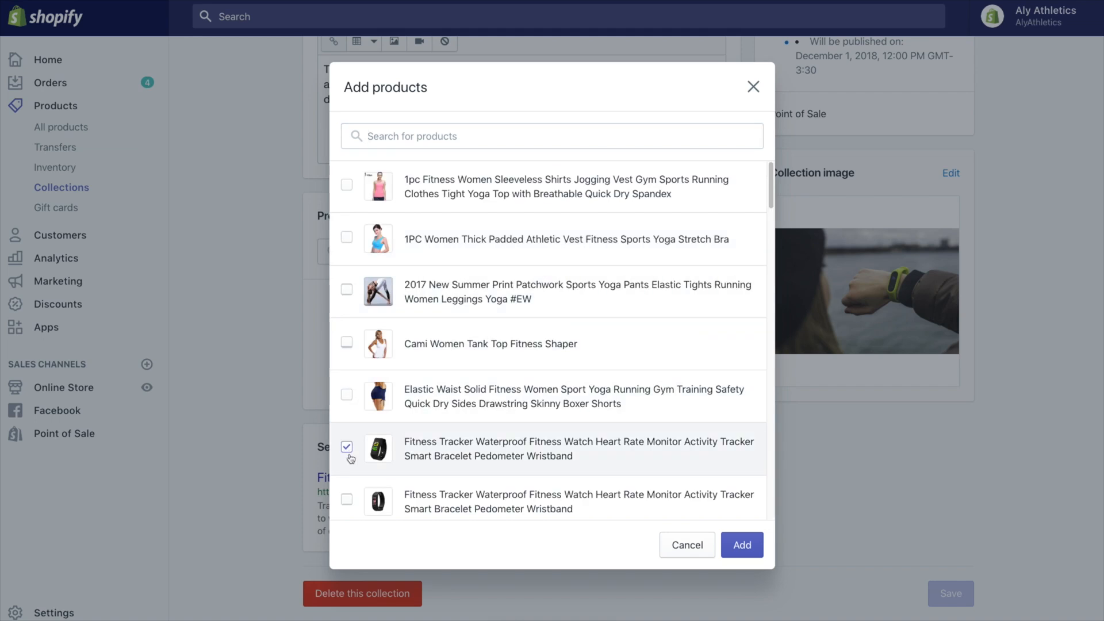
click(347, 500)
scroll(347, 500, down, 1)
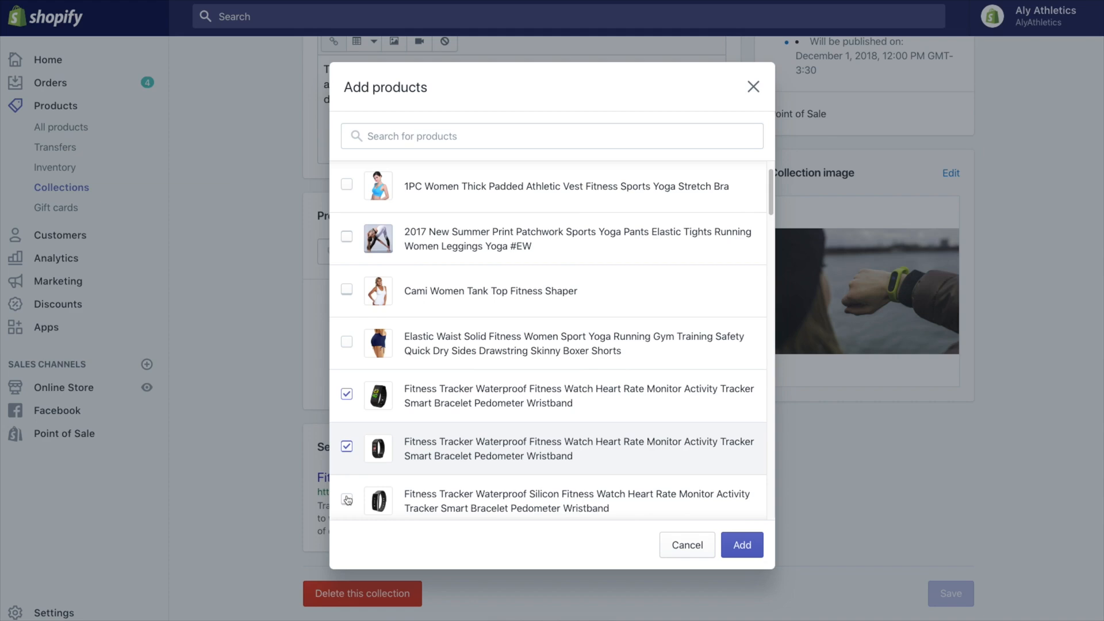
scroll(347, 500, down, 1)
click(348, 442)
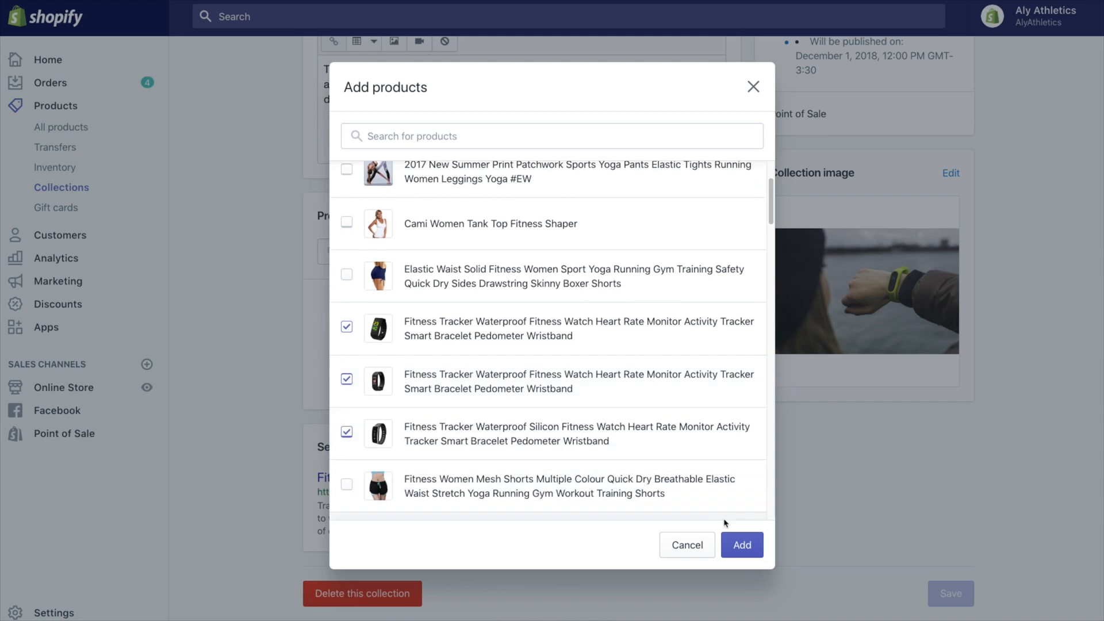
click(743, 545)
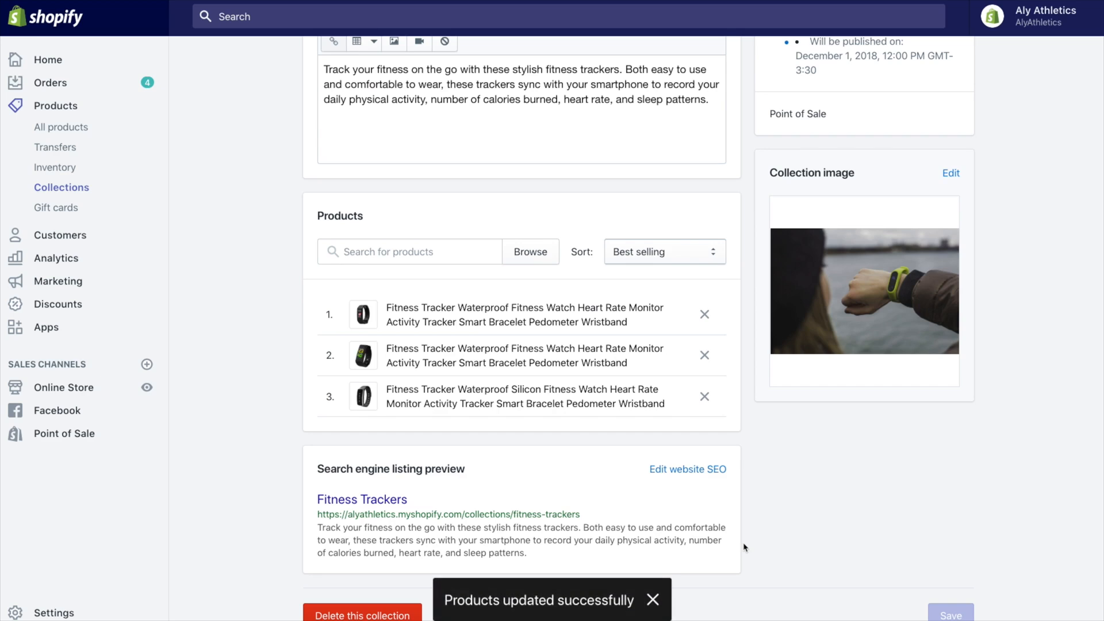
Find products matching "bluetooth" and add the FORNORM 2 in 1 Wristband and the two FORNORM F3 Bluetooth watches to the collection.
click(462, 260)
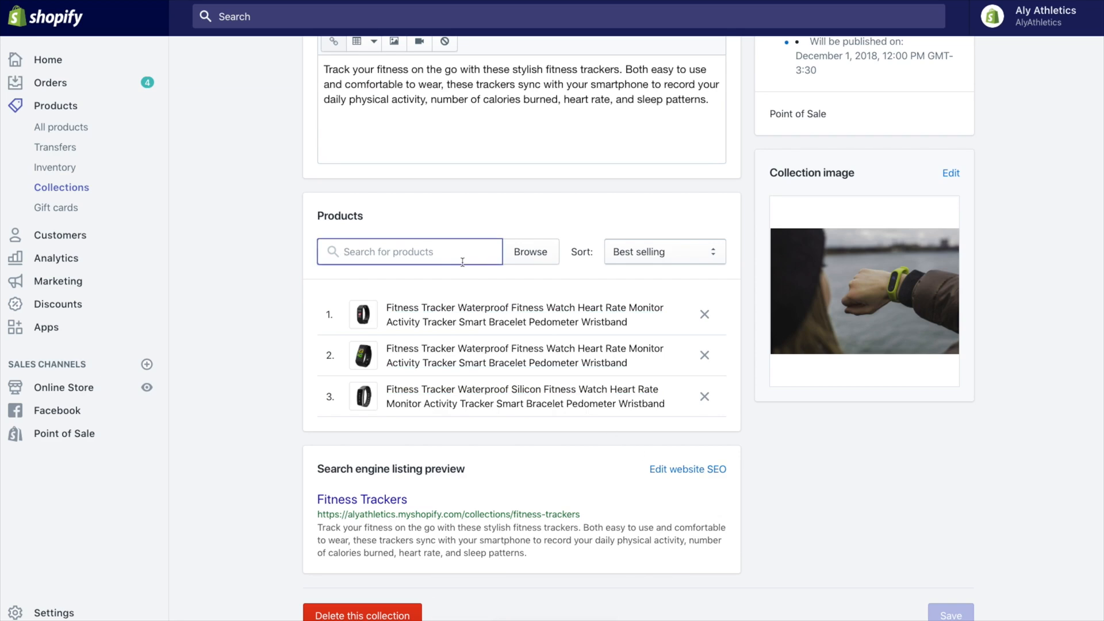
text(bluetooth)
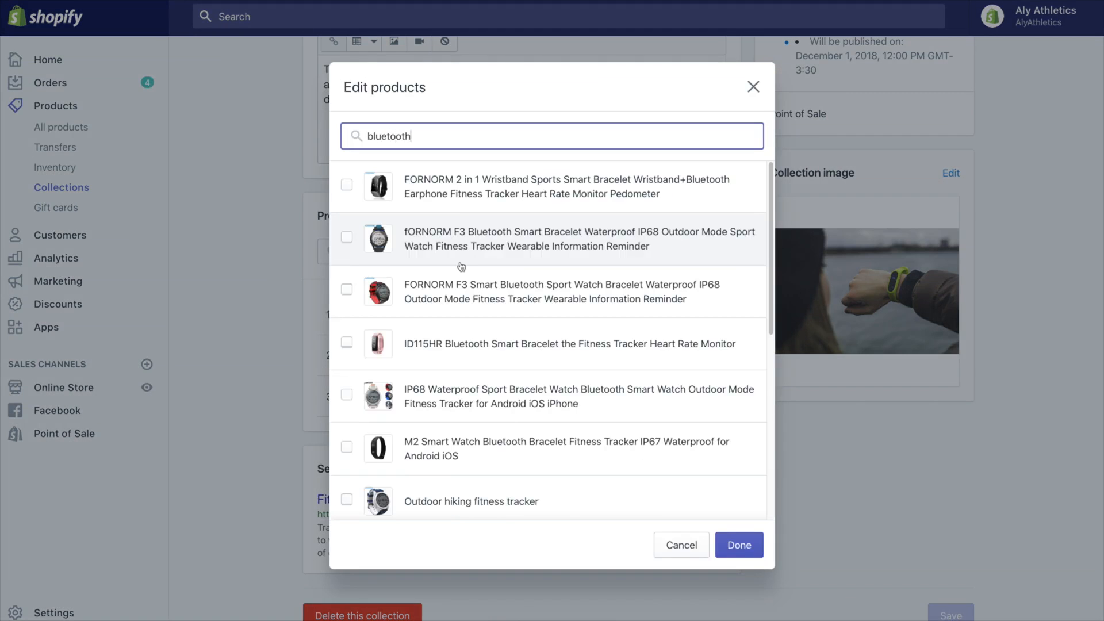
click(347, 185)
click(346, 237)
click(344, 291)
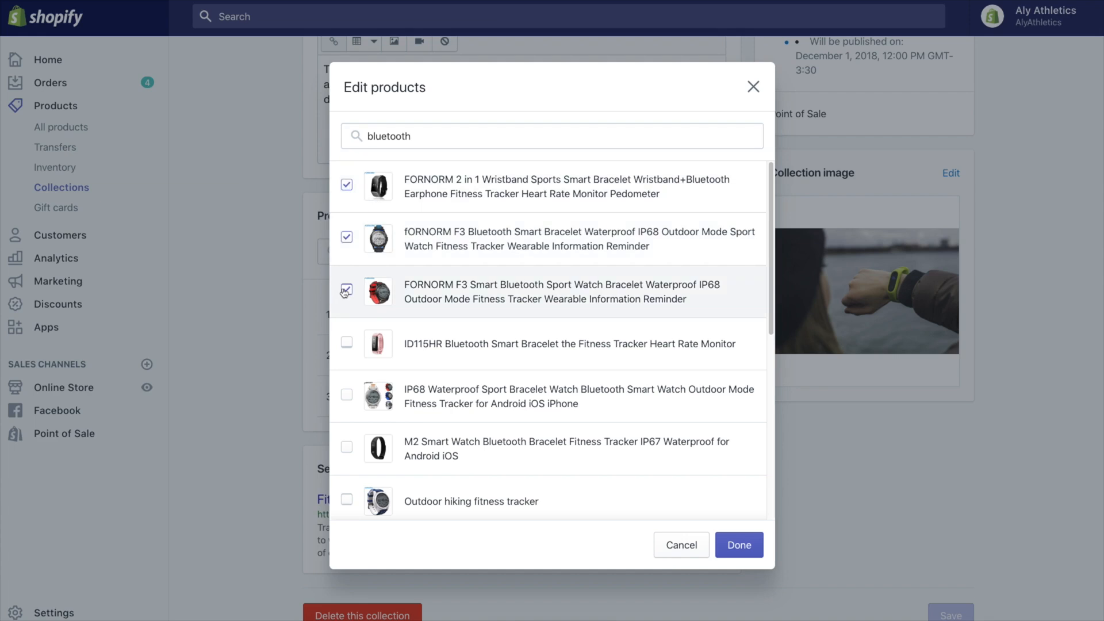
click(736, 546)
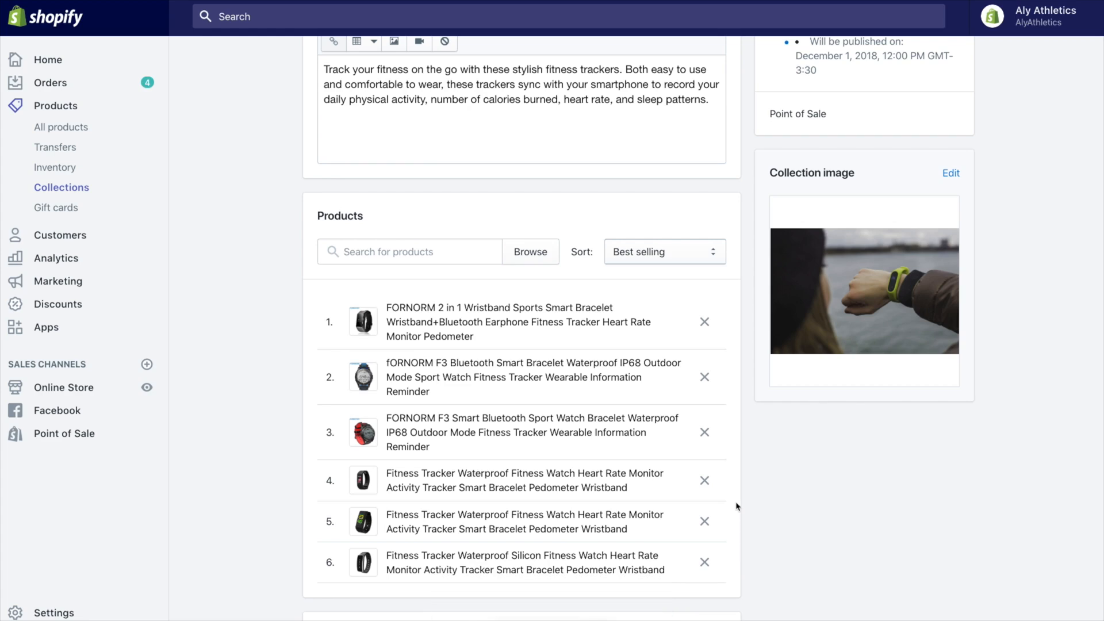
Sort the collection manually, moving the FORNORM F3 Smart Bluetooth Sport Watch to first place and the fourth-listed Fitness Tracker Waterproof Fitness Watch further up.
click(716, 260)
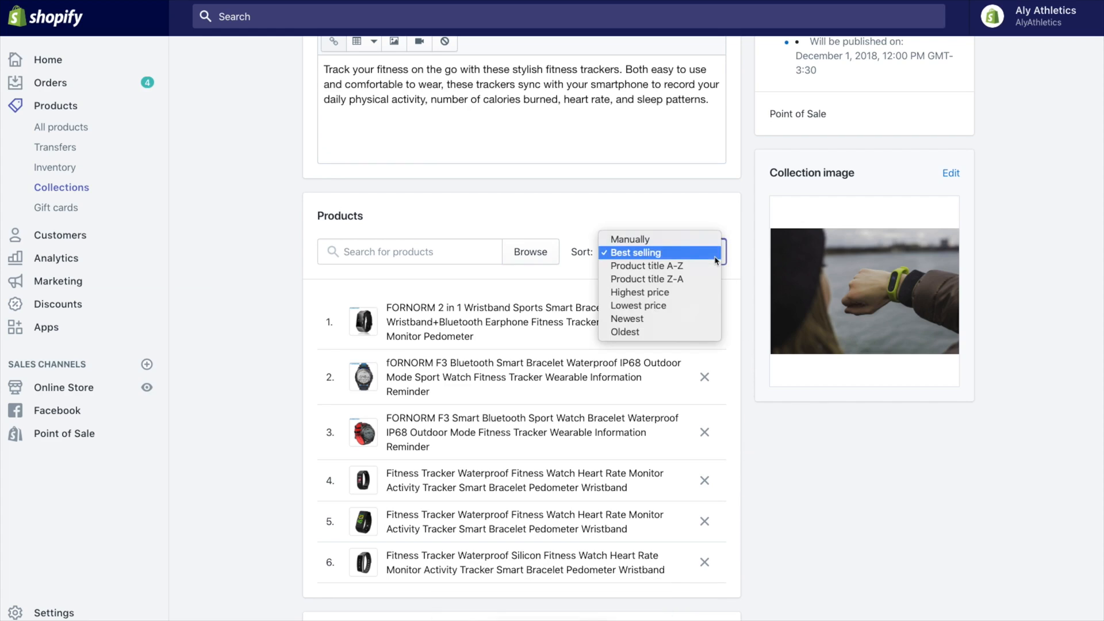
click(705, 240)
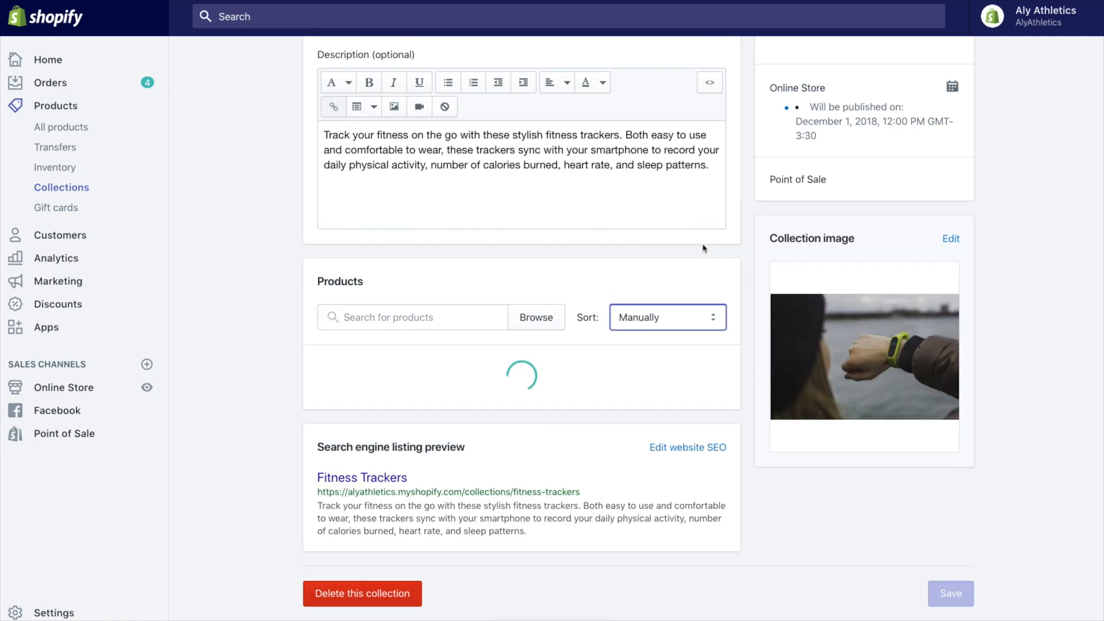
scroll(702, 249, down, 5)
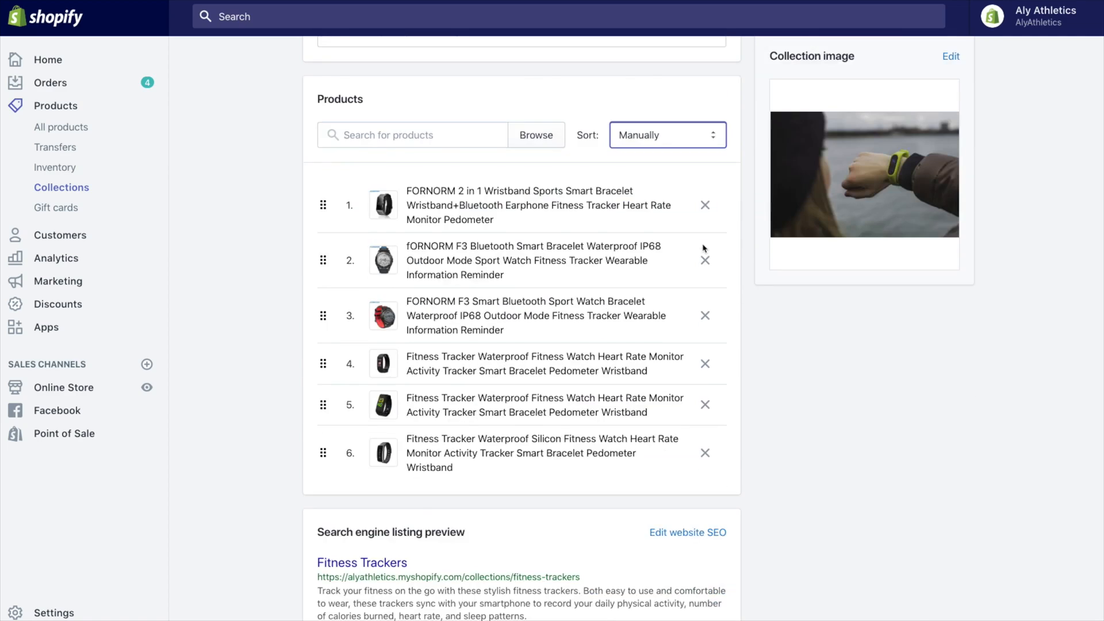
drag(322, 241, 316, 160)
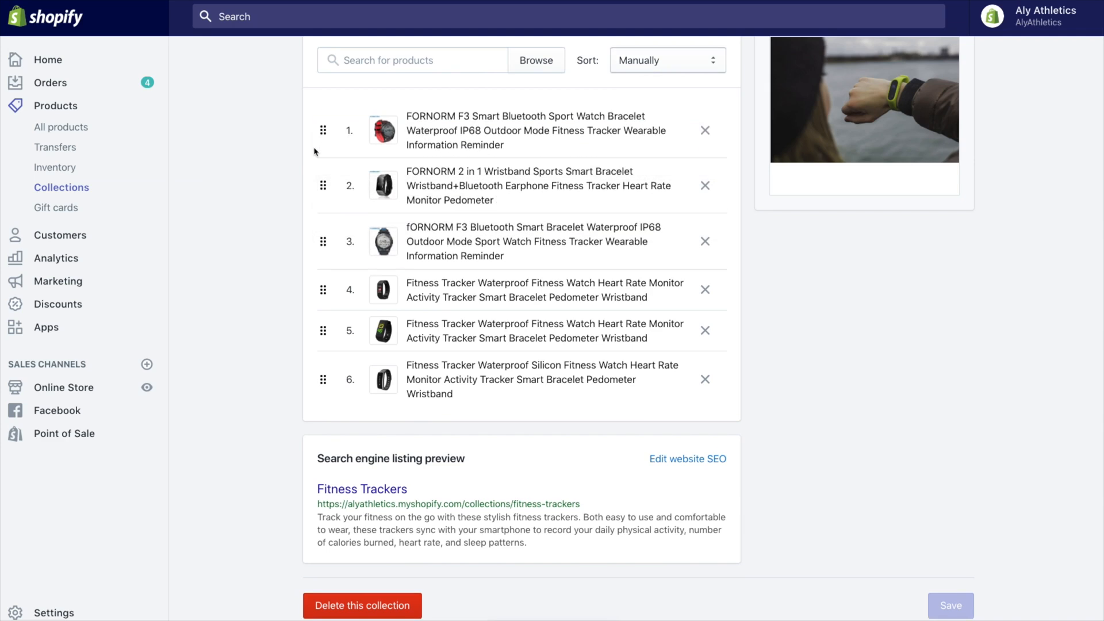
drag(324, 283, 310, 188)
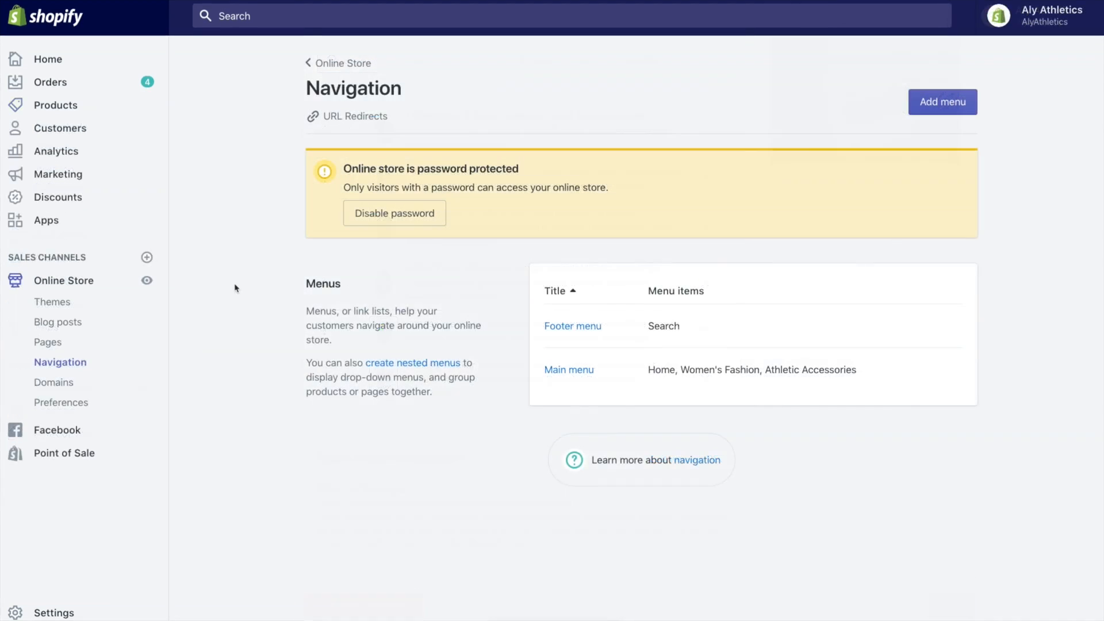
Open the online store's Main menu and expand Athletic Accessories to examine its nested menu items.
click(553, 371)
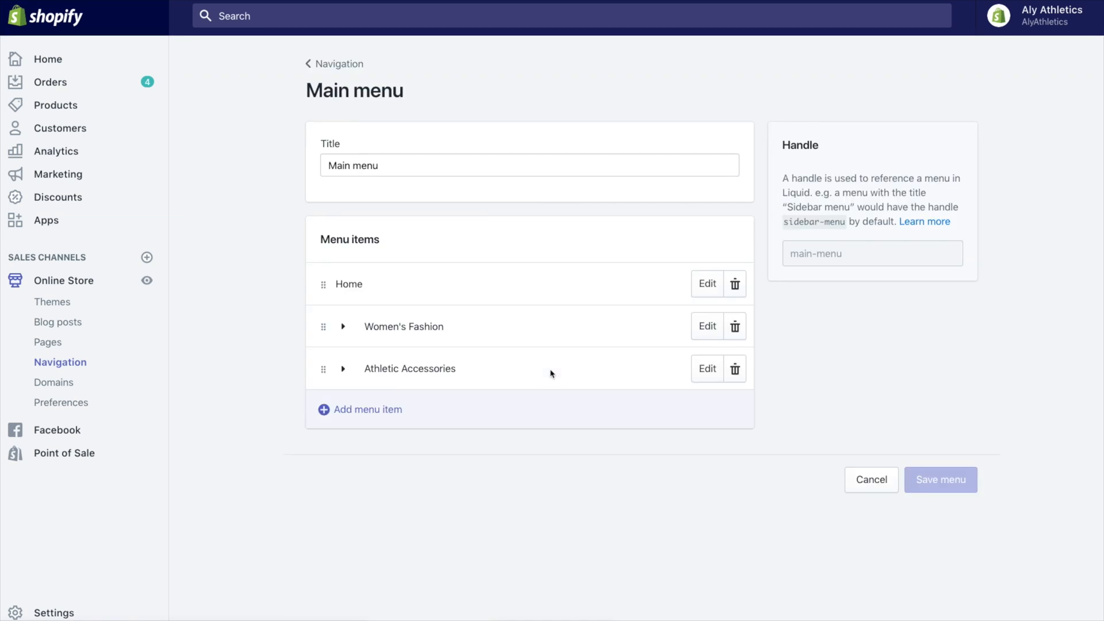
click(345, 371)
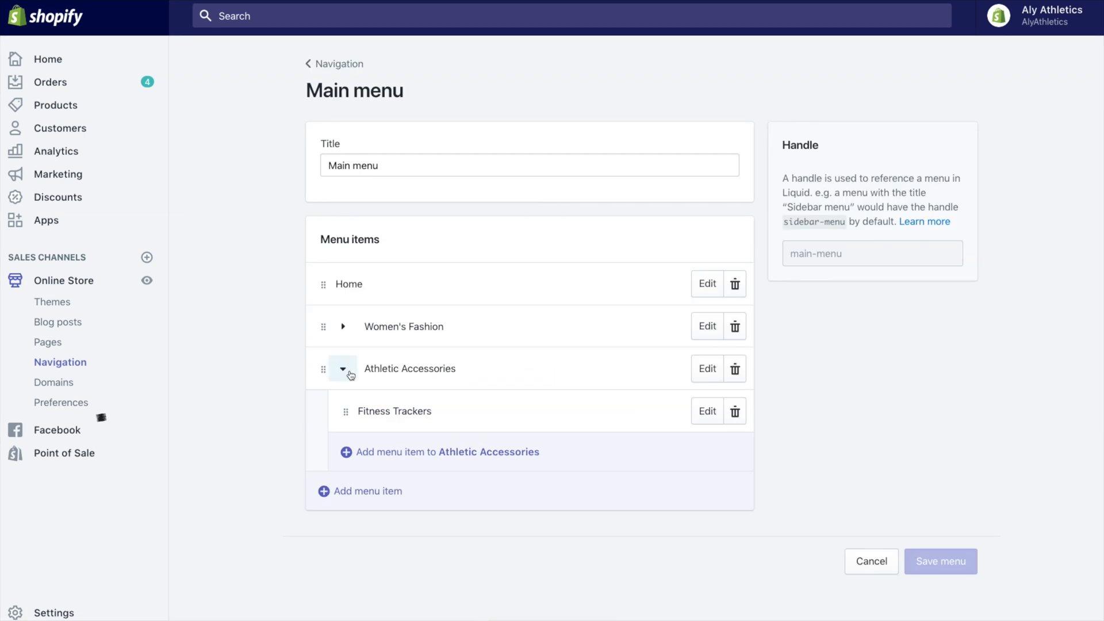